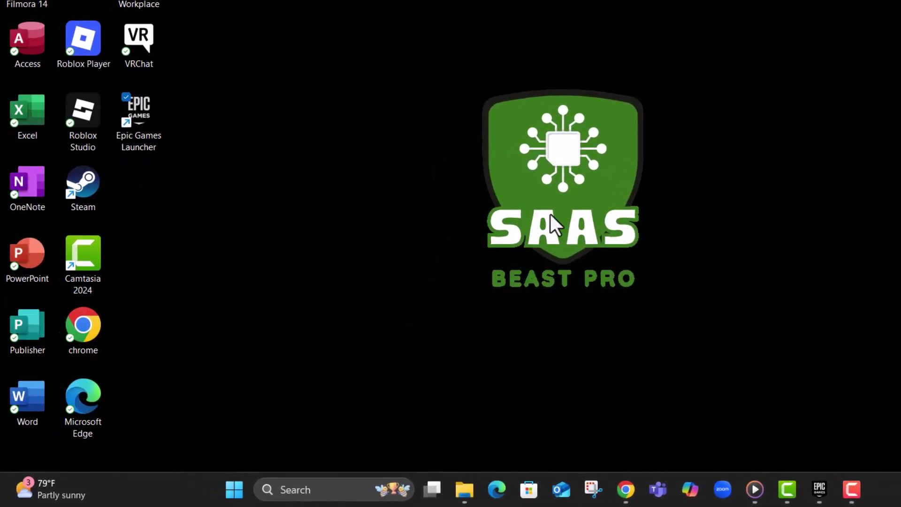
# Open Control Panel from the recent apps, with items shown as large icons.
pyautogui.press('super')
pyautogui.click(284, 491)
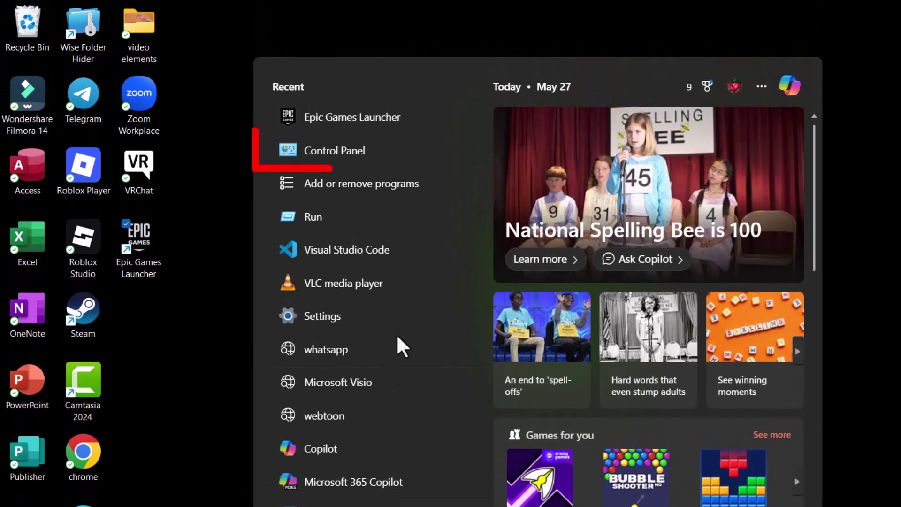
pyautogui.click(405, 150)
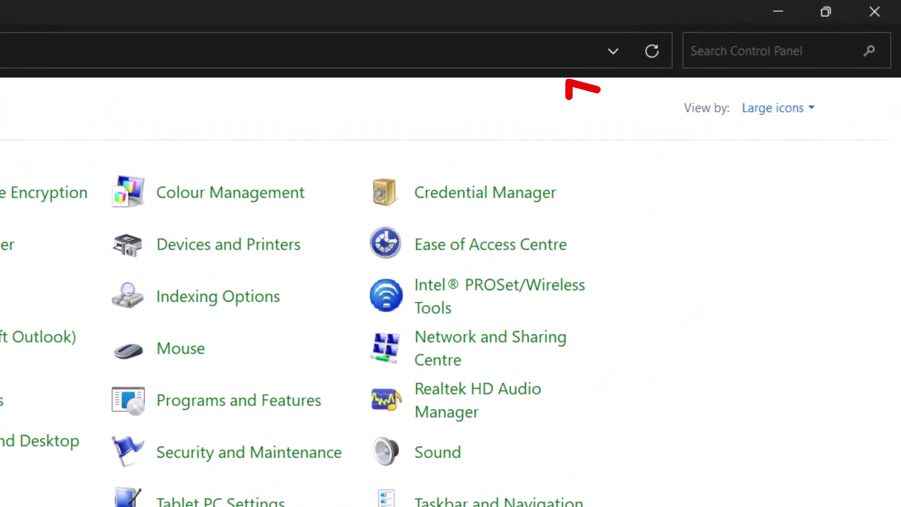
pyautogui.click(806, 113)
pyautogui.click(823, 136)
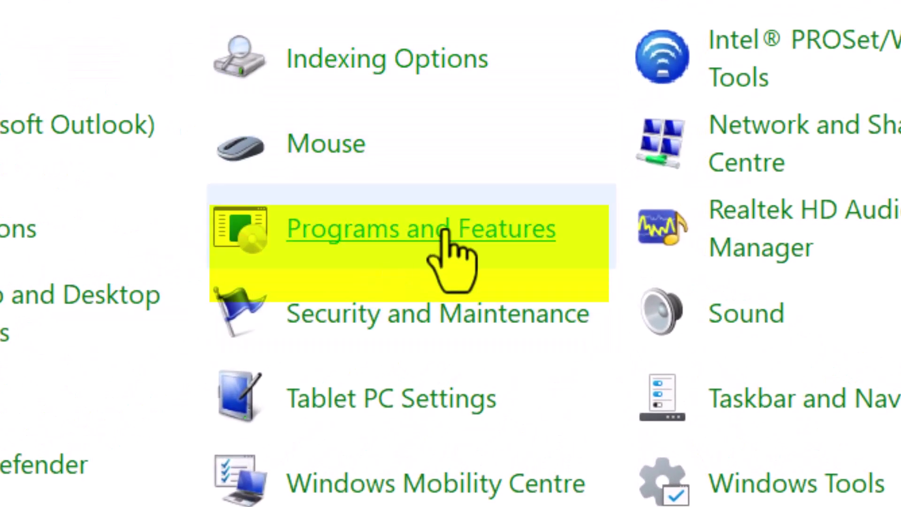
# Open Programs and Features and bring up, then dismiss, Epic Games Launcher's options.
pyautogui.click(521, 230)
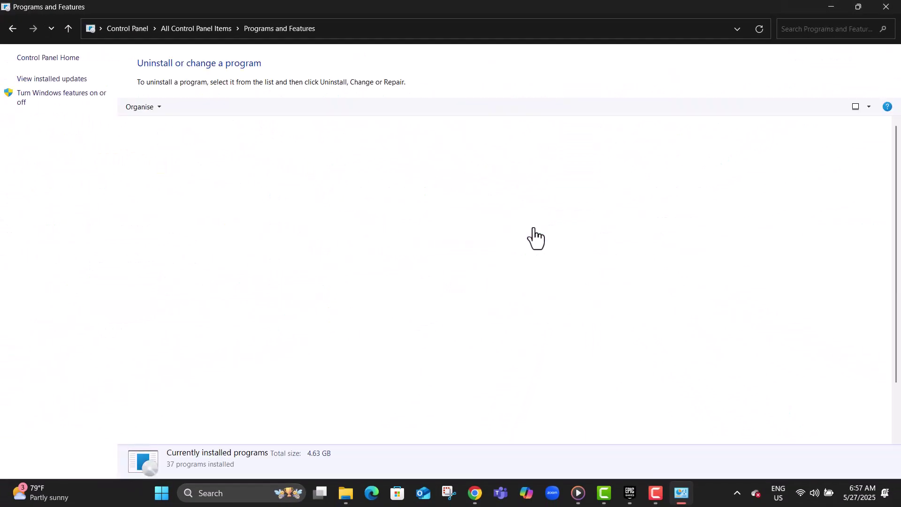
pyautogui.scroll(-2, 556, 236)
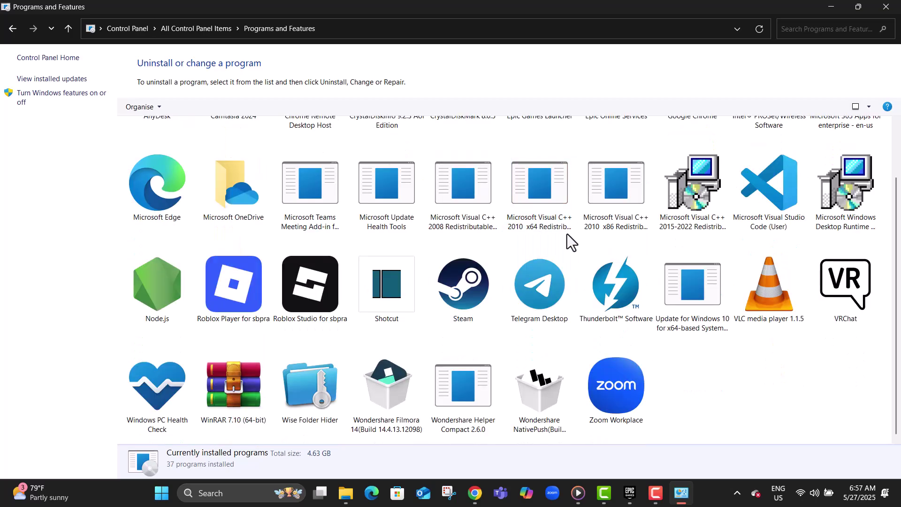
pyautogui.scroll(1, 605, 325)
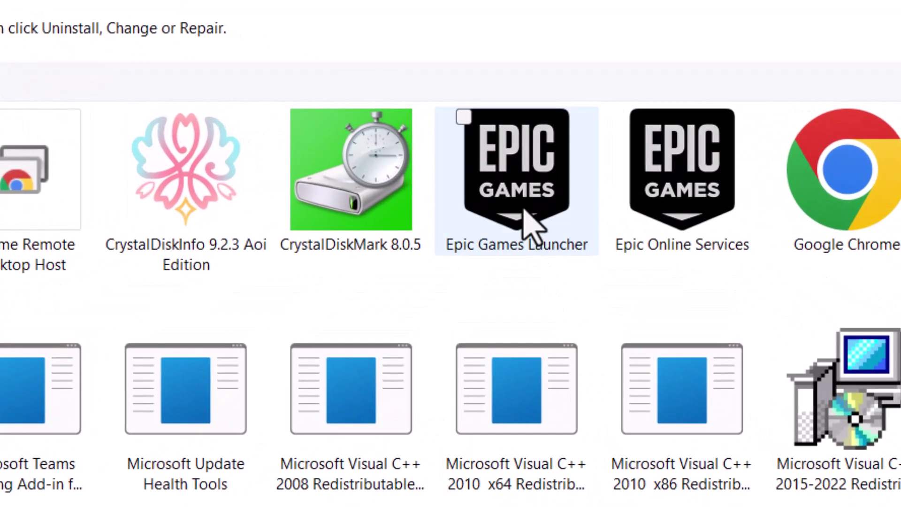
pyautogui.rightClick(487, 176)
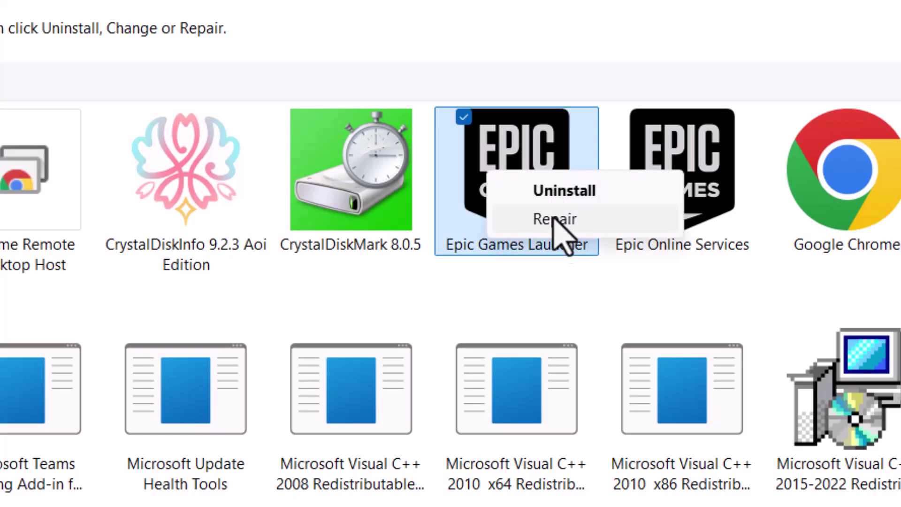
pyautogui.click(573, 310)
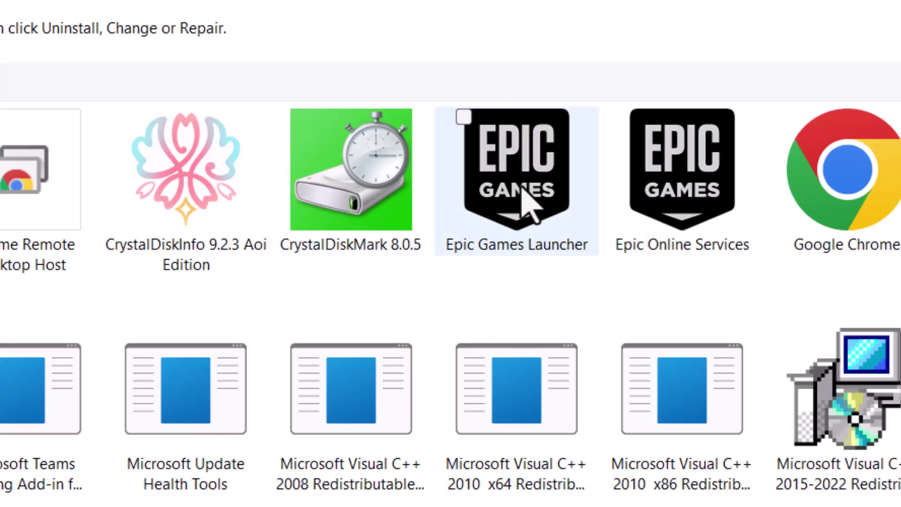
# Start a repair of Epic Games Launcher, cancel it, and reopen the recent-apps panel.
pyautogui.rightClick(559, 164)
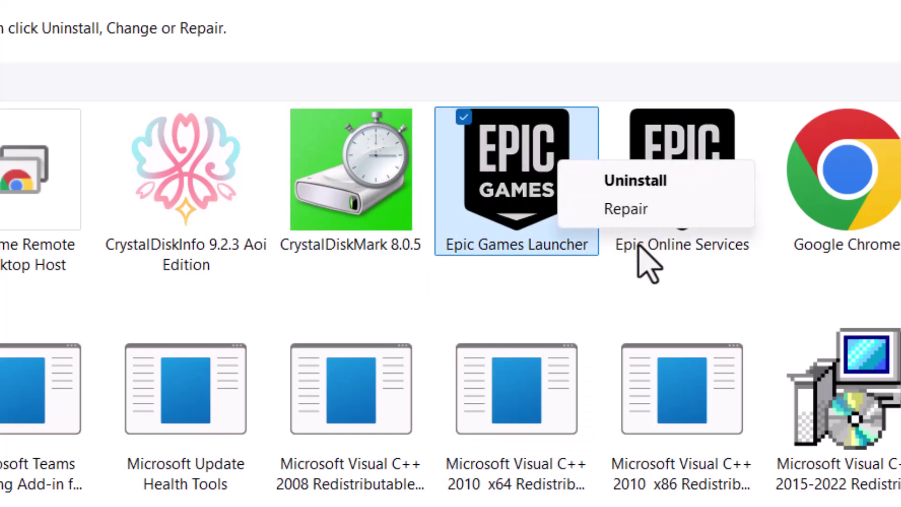
pyautogui.click(614, 211)
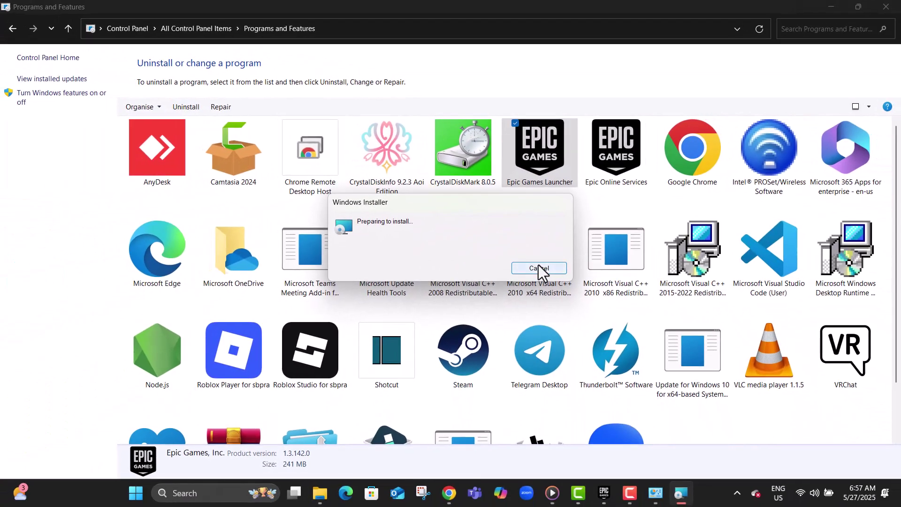
pyautogui.click(539, 269)
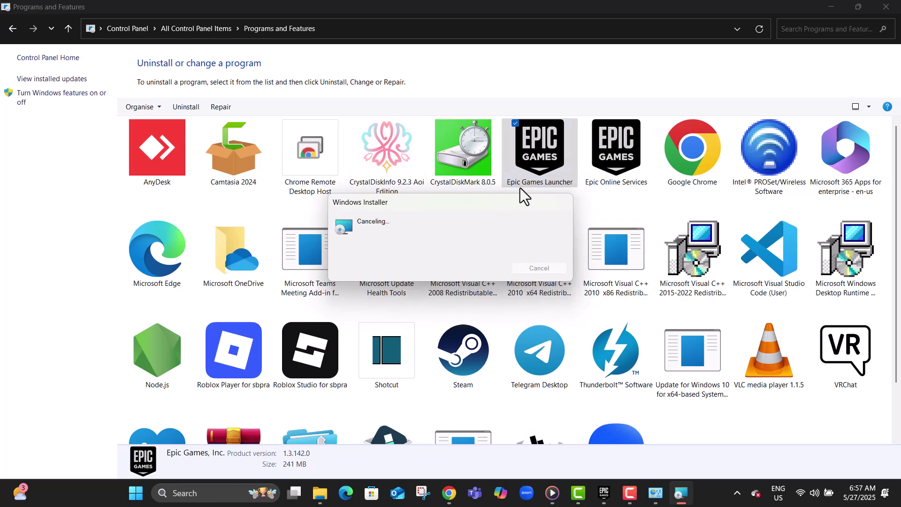
pyautogui.click(204, 492)
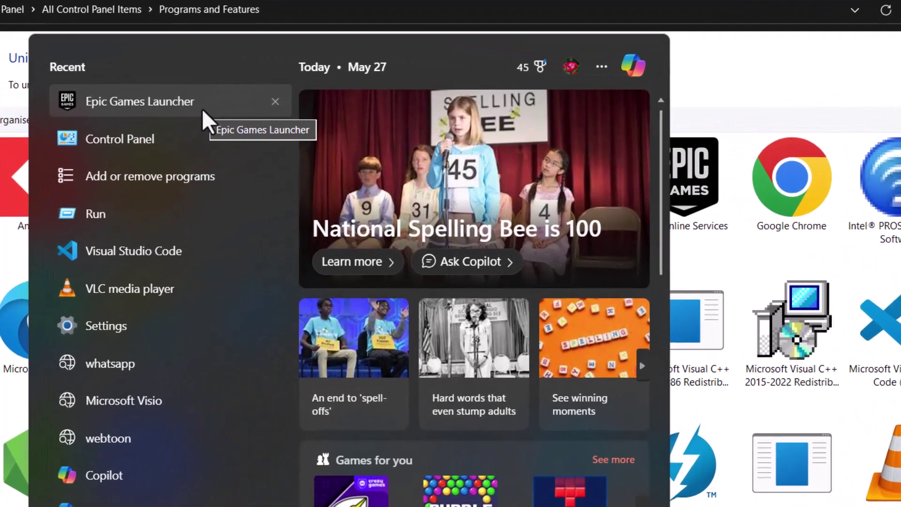
# Reach Epic Games Launcher's installation folder through the Start-menu shortcut's file location.
pyautogui.rightClick(197, 110)
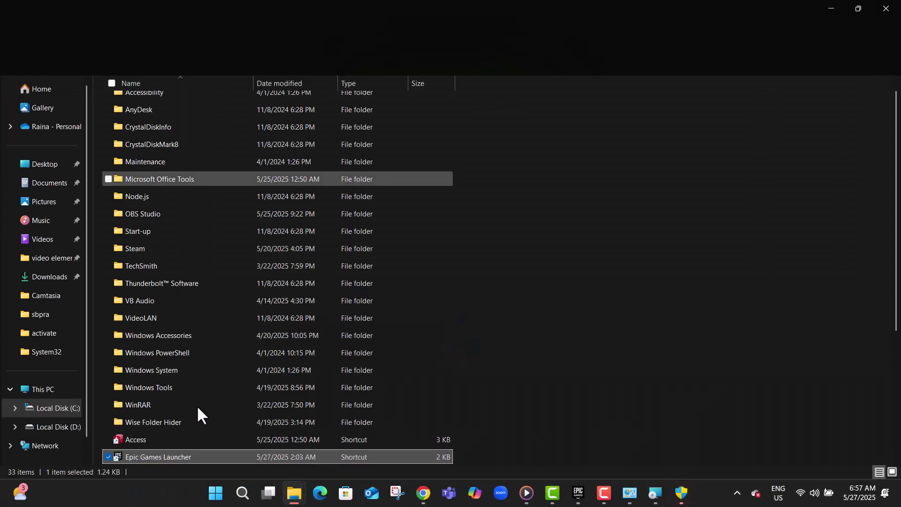
pyautogui.scroll(-4, 197, 408)
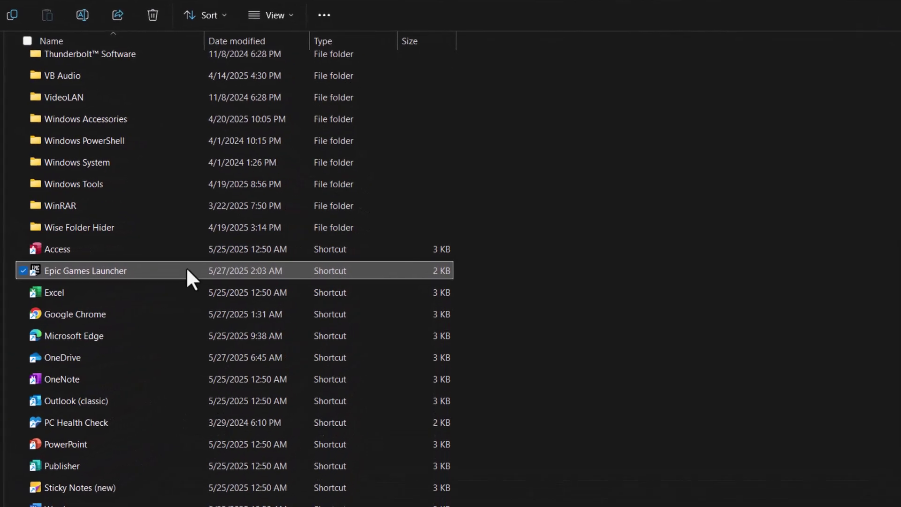
pyautogui.rightClick(99, 270)
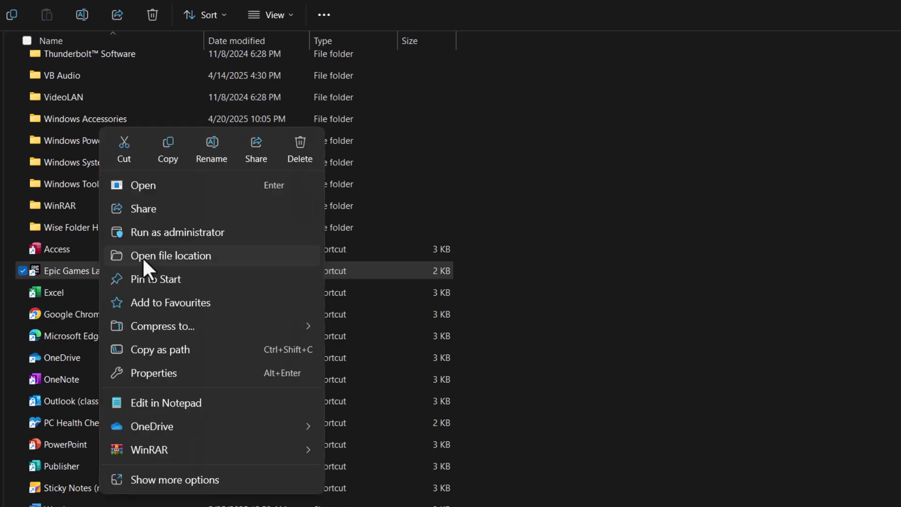
pyautogui.click(163, 256)
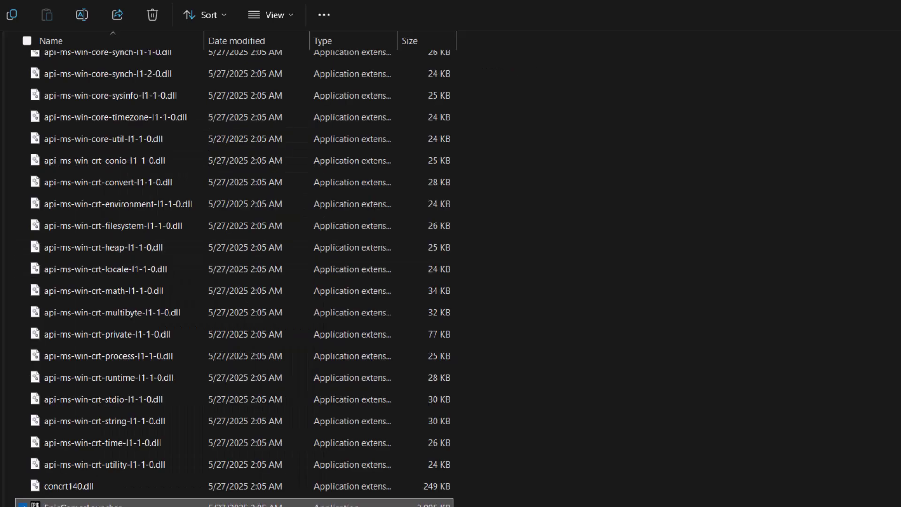
pyautogui.scroll(-2, 256, 383)
pyautogui.scroll(-1, 224, 385)
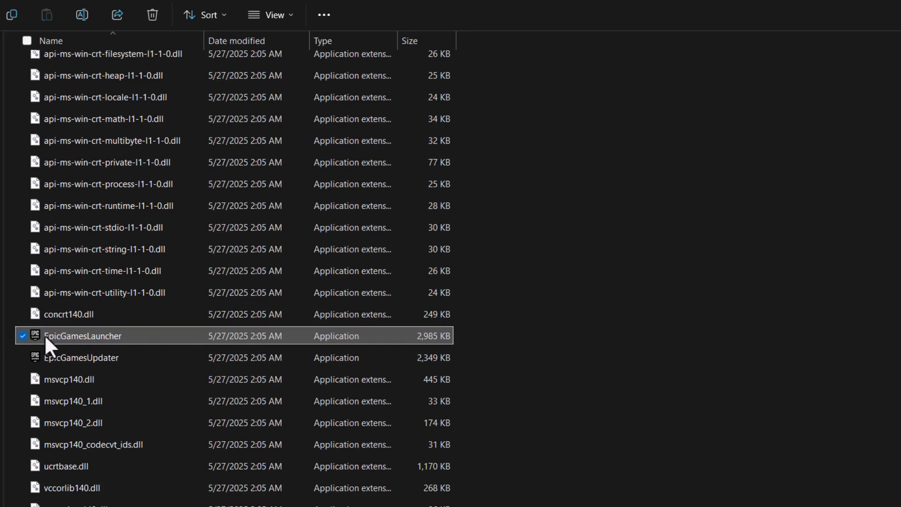
# Open the EpicGamesLauncher application's Properties dialog and move it up and to the right.
pyautogui.rightClick(180, 335)
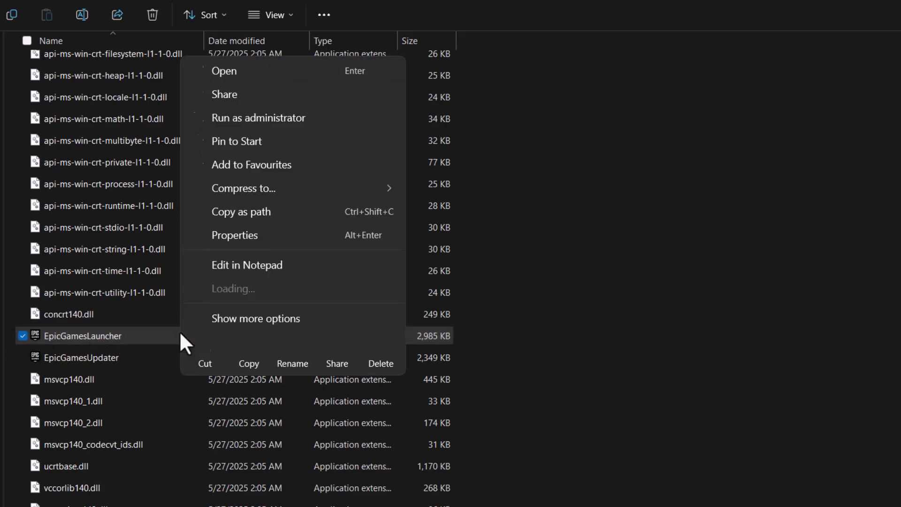
pyautogui.click(258, 211)
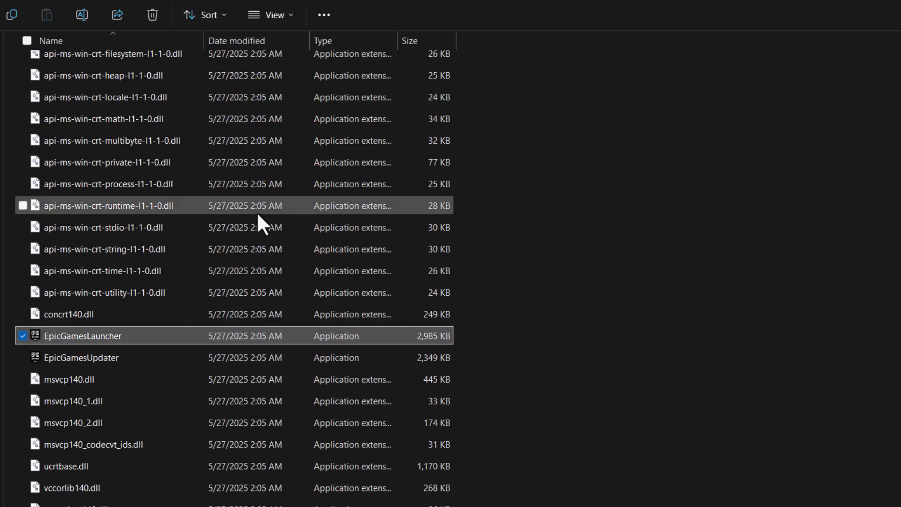
pyautogui.moveTo(373, 132); pyautogui.dragTo(473, 47)
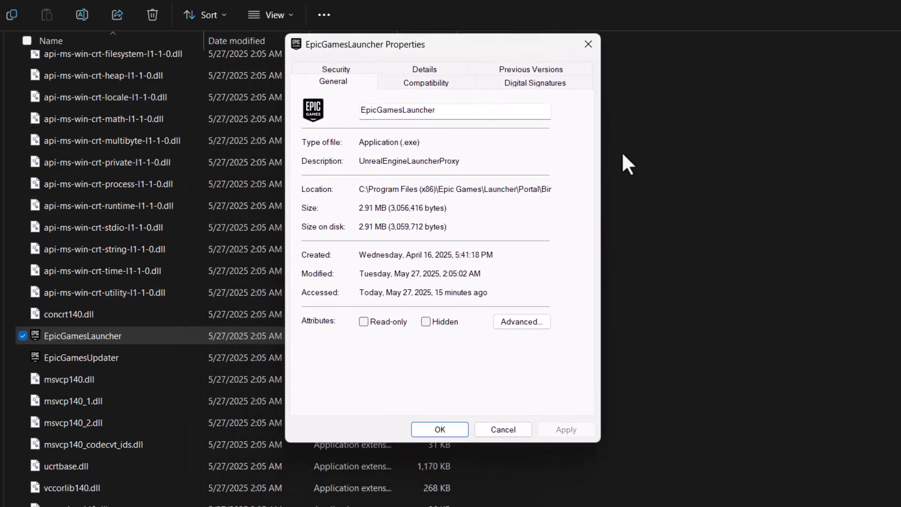
# Enable 'Run this program as an administrator' for EpicGamesLauncher and confirm with OK.
pyautogui.click(428, 82)
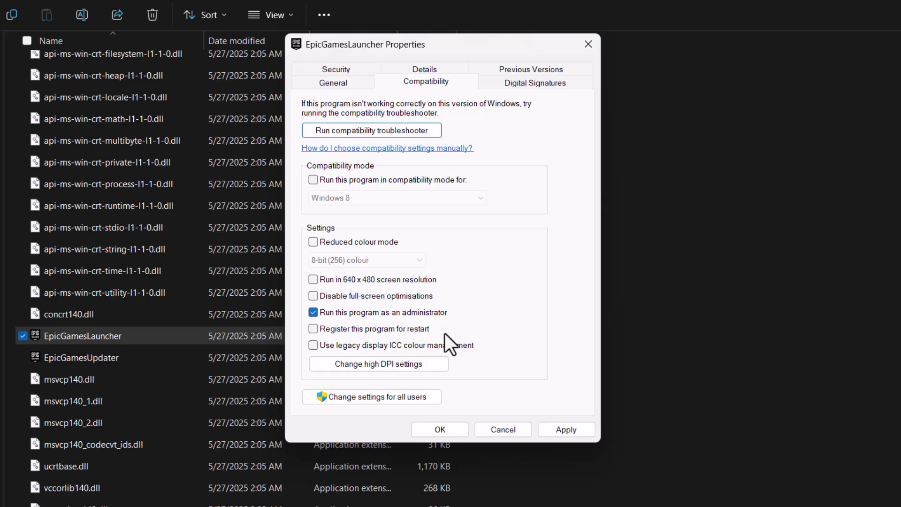
pyautogui.click(452, 431)
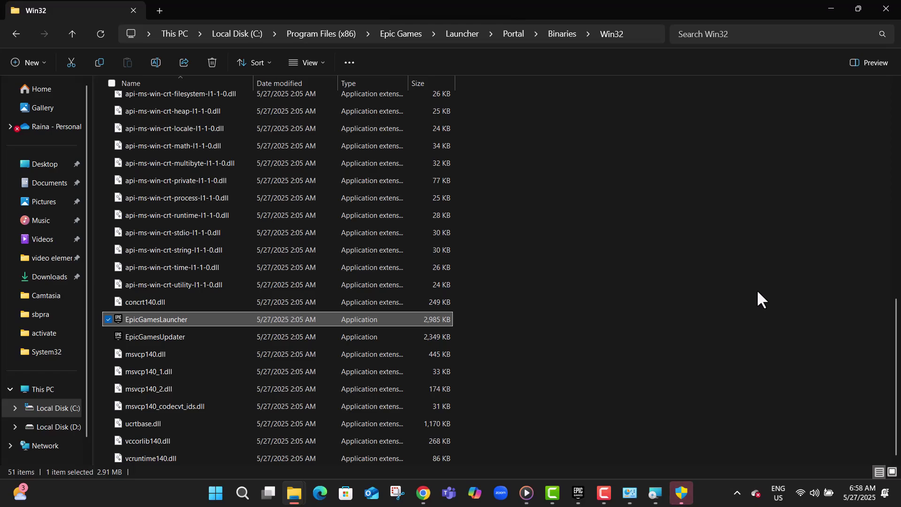
# Show the Start menu power options: Lock, Sleep, Shut down and Restart.
pyautogui.click(215, 495)
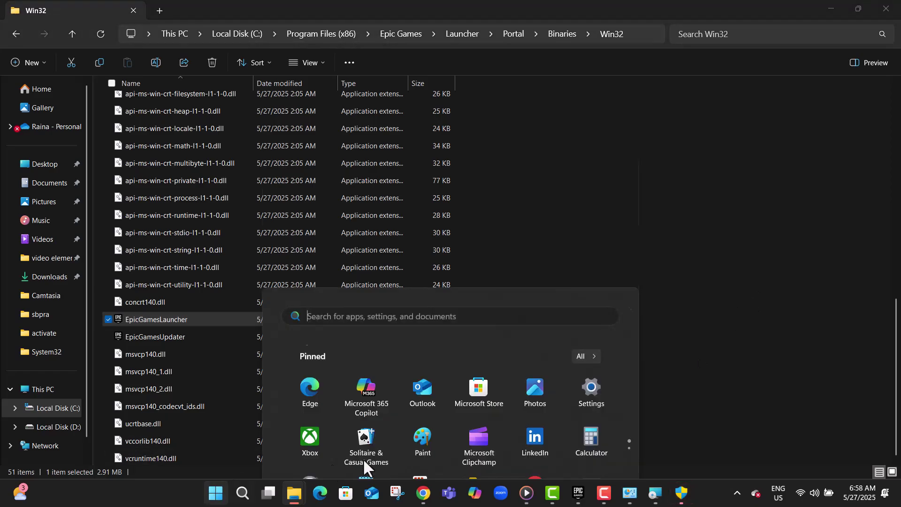
pyautogui.click(597, 452)
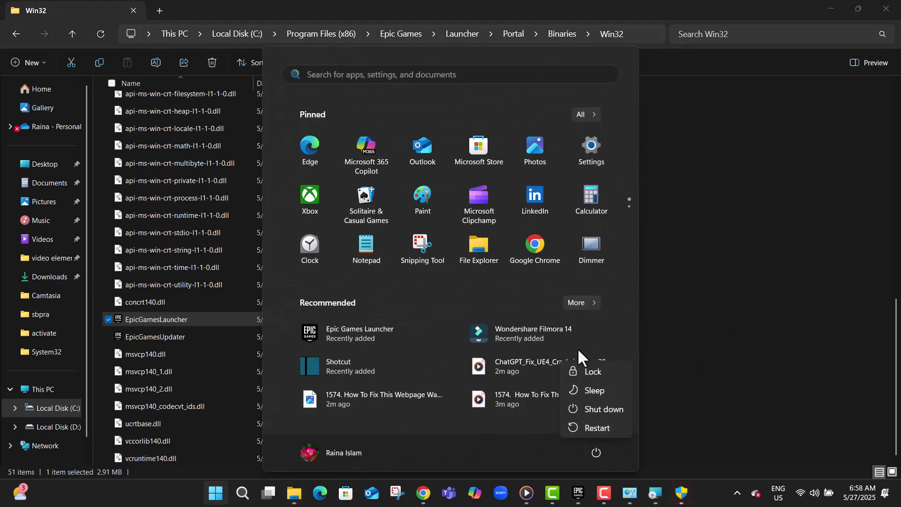